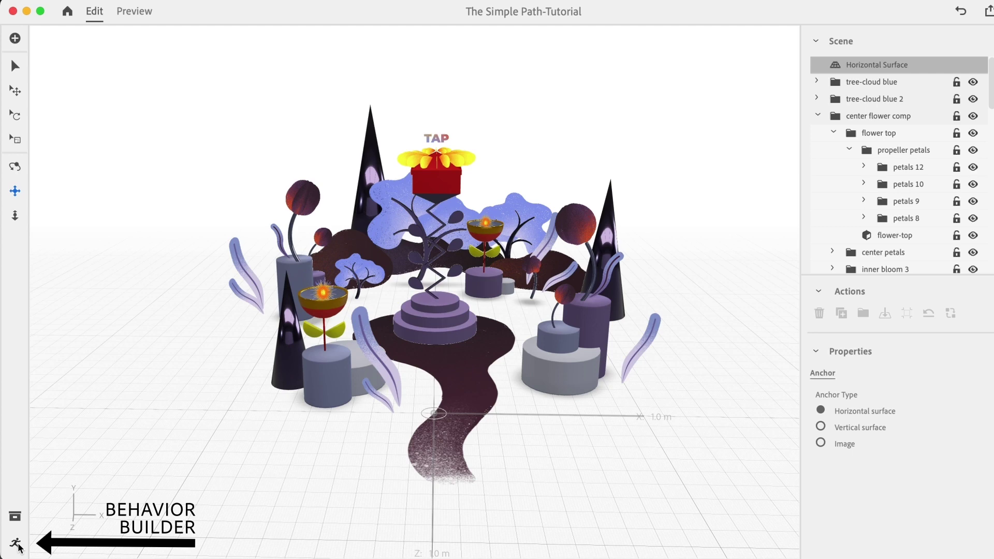
- Activate the Select tool to pick objects in the flower scene
left_click(14, 67)
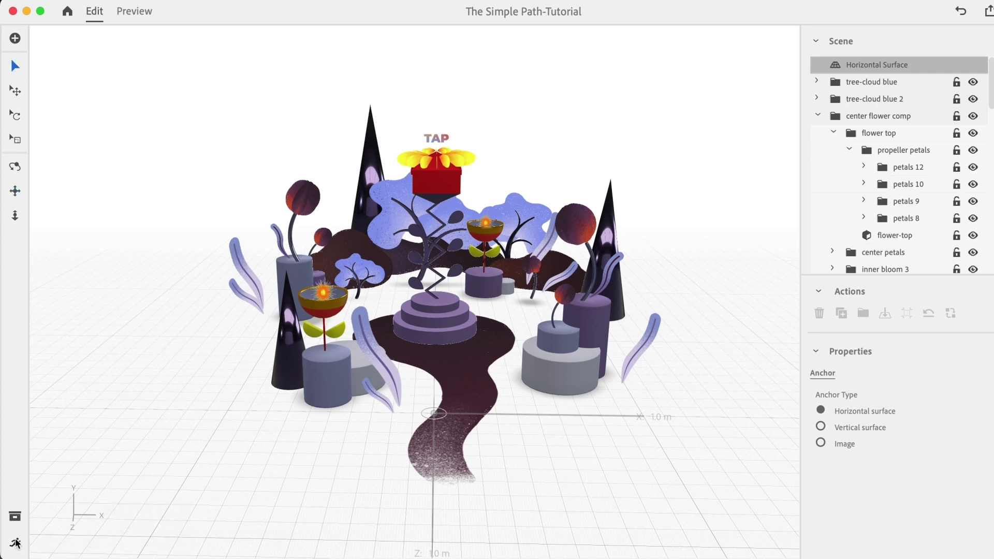
- Add a Scene Start trigger in the behavior builder
left_click(15, 546)
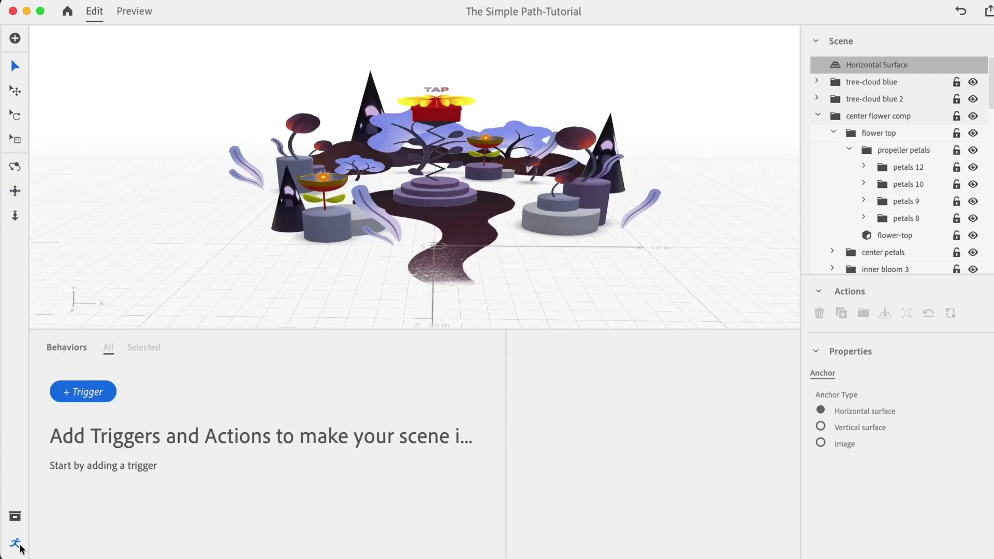
left_click(80, 395)
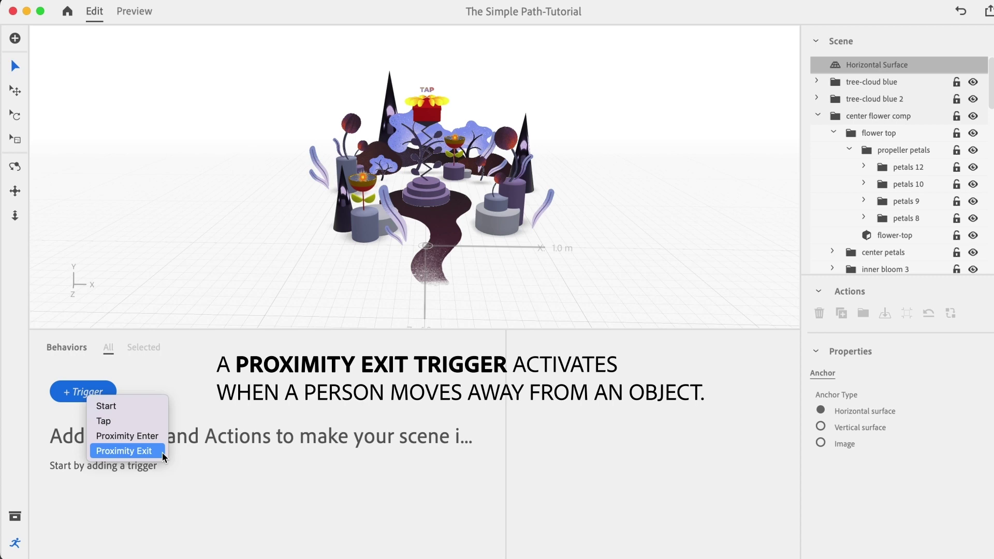
left_click(159, 406)
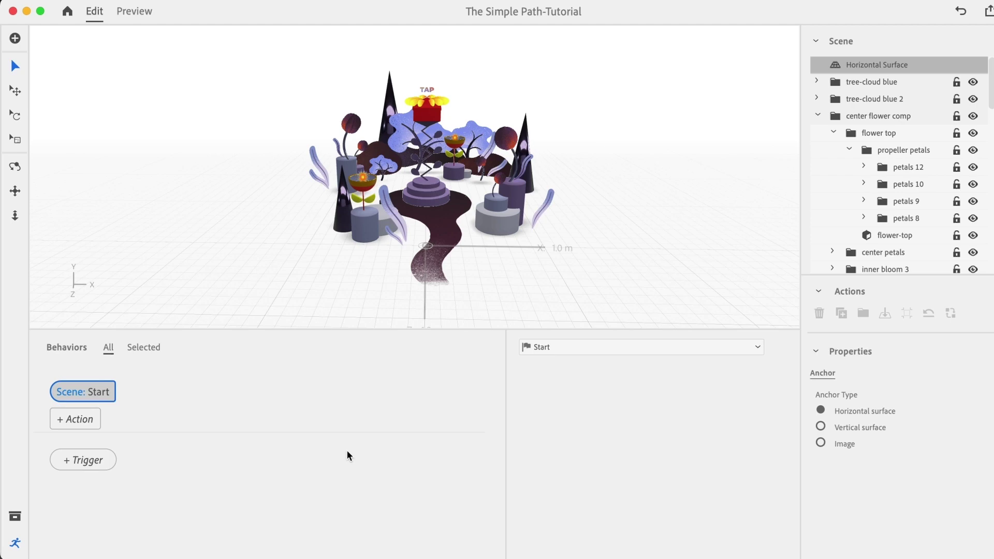
- Give the Start trigger a Hide action on cup-flower1 comp with a 0 s duration
left_click(819, 117)
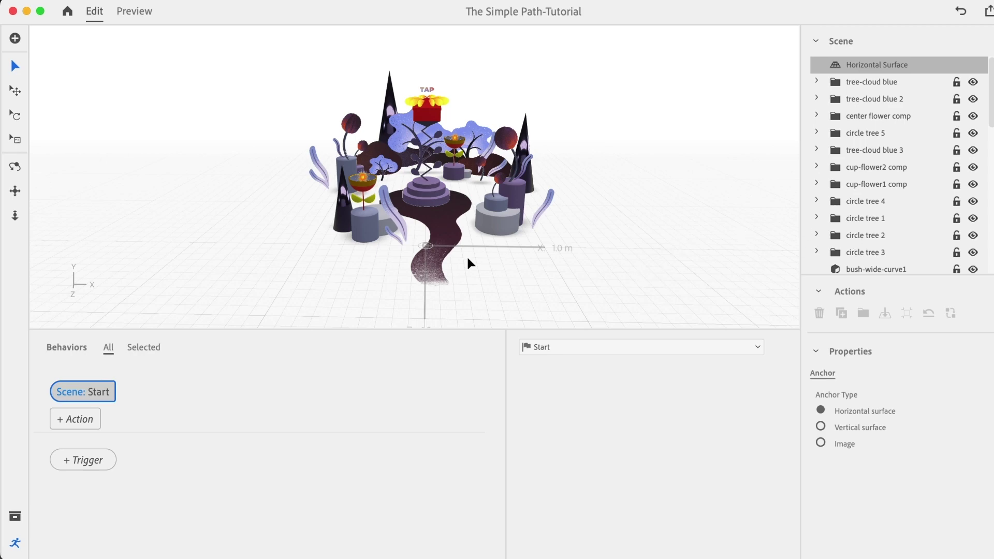
scroll(467, 263, "up", 5)
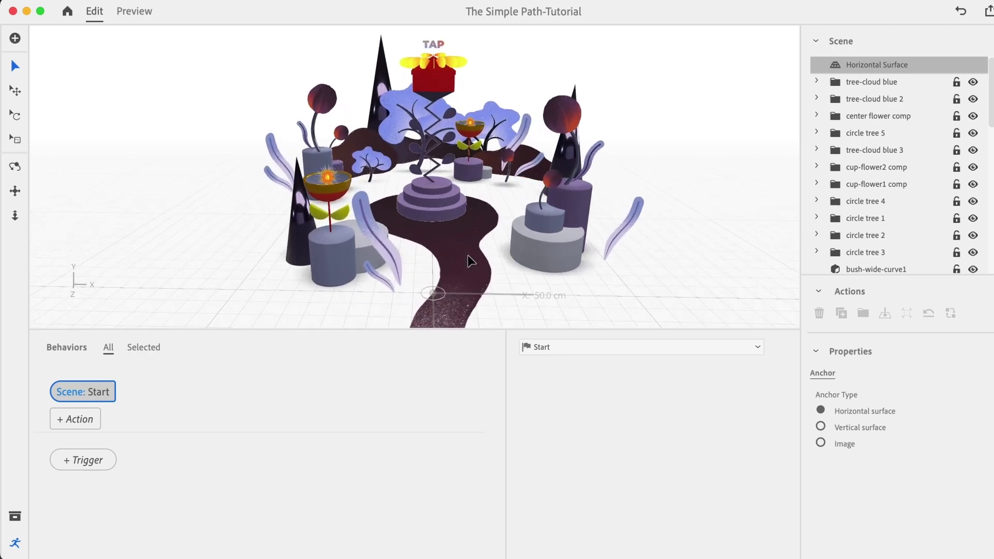
scroll(468, 253, "up", 4)
scroll(468, 252, "up", 3)
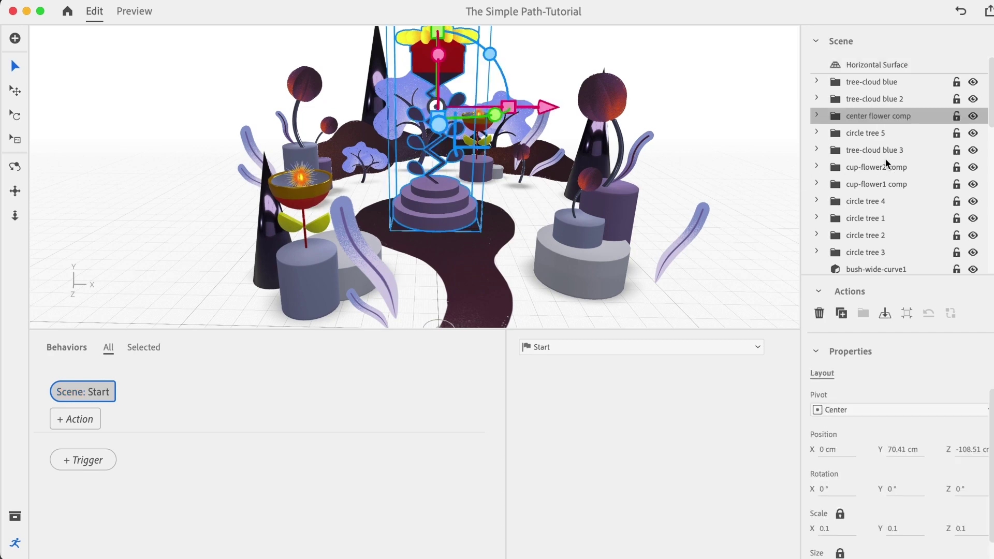
left_click(289, 204)
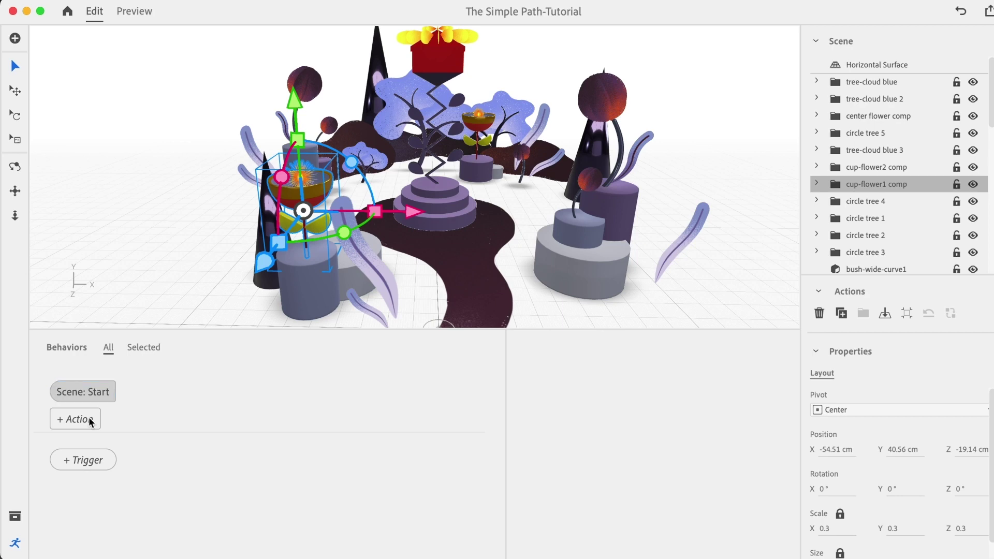
left_click(90, 422)
left_click(109, 536)
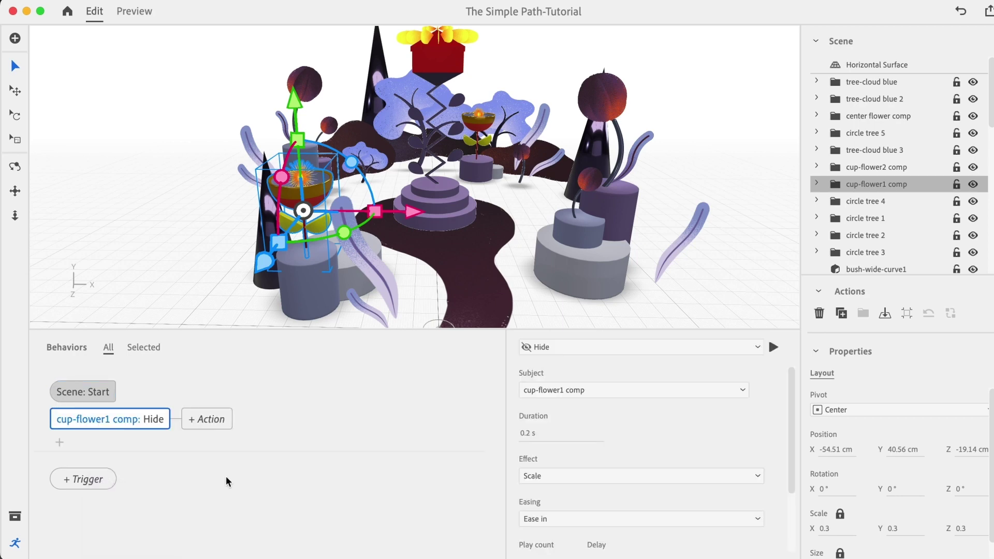
scroll(682, 444, "down", 1)
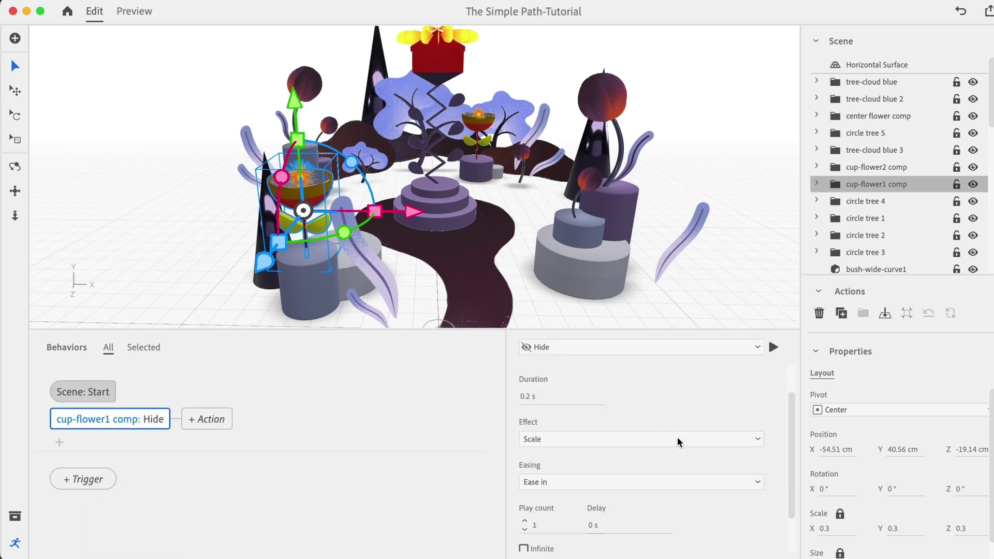
left_click(544, 396)
key("Return")
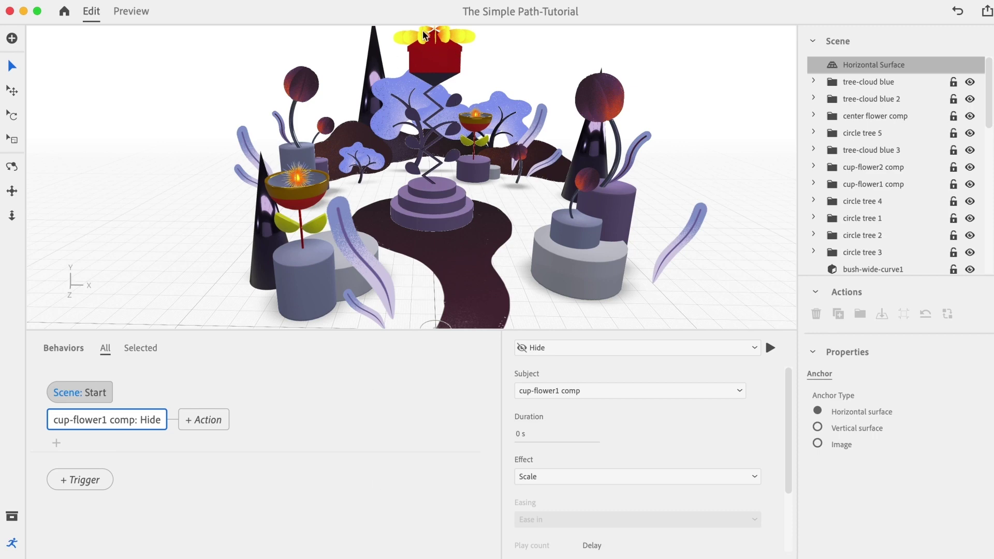
- Add a Tap trigger on center flower comp that shows cup-flower1 comp
left_click(857, 118)
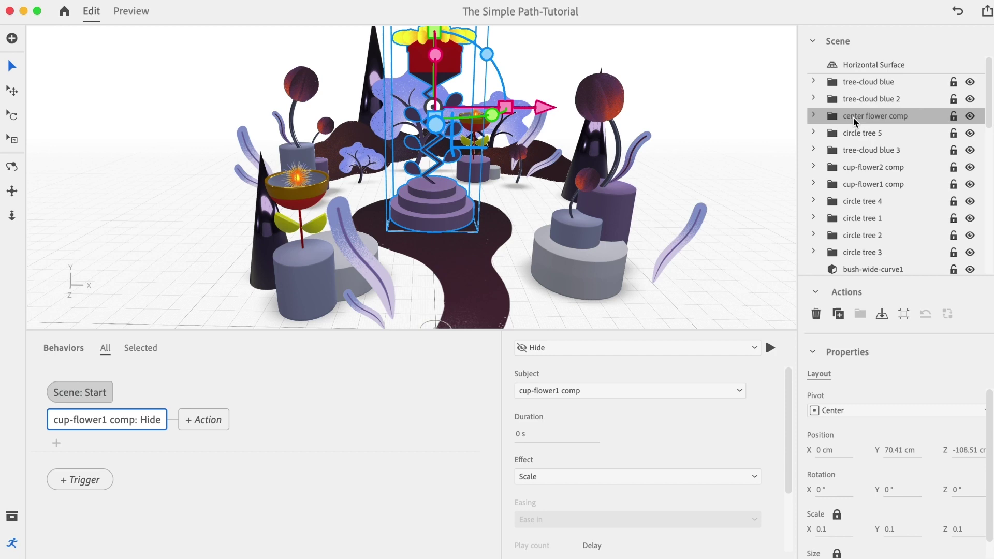
left_click(80, 480)
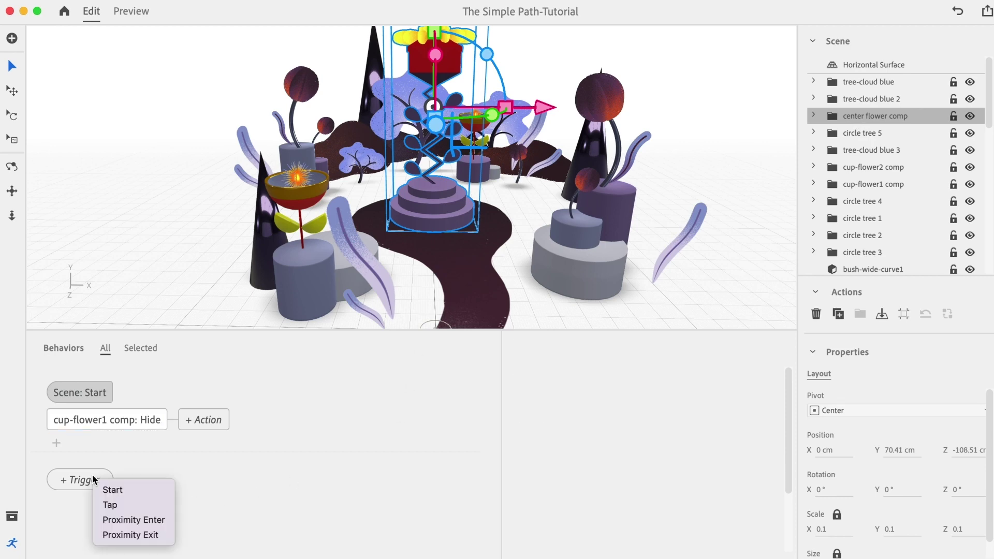
left_click(117, 505)
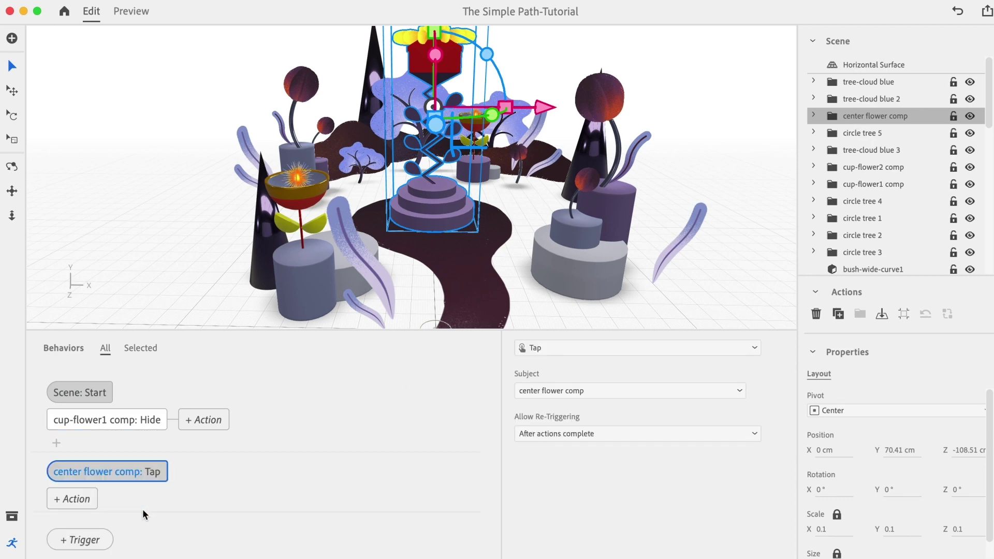
left_click(299, 203)
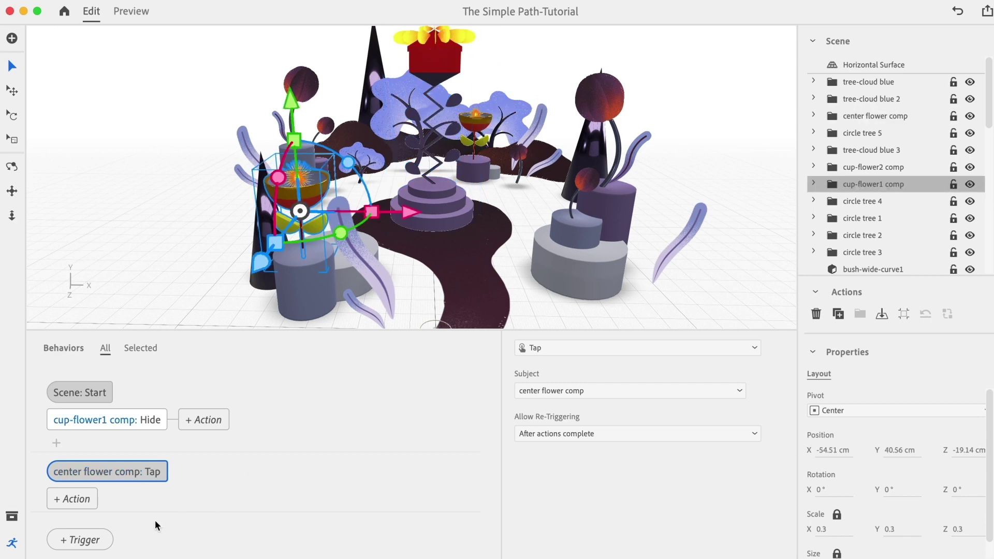
left_click(85, 498)
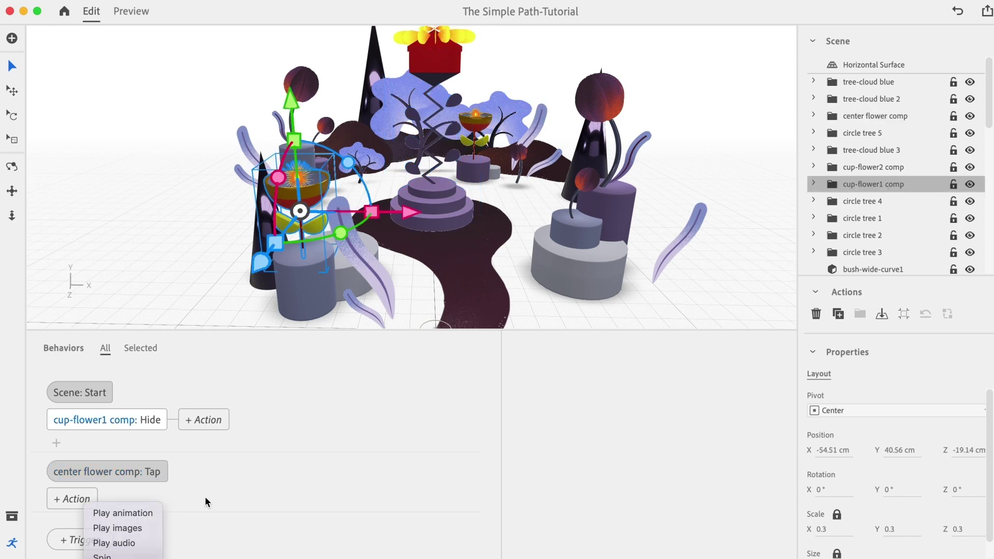
left_click(116, 528)
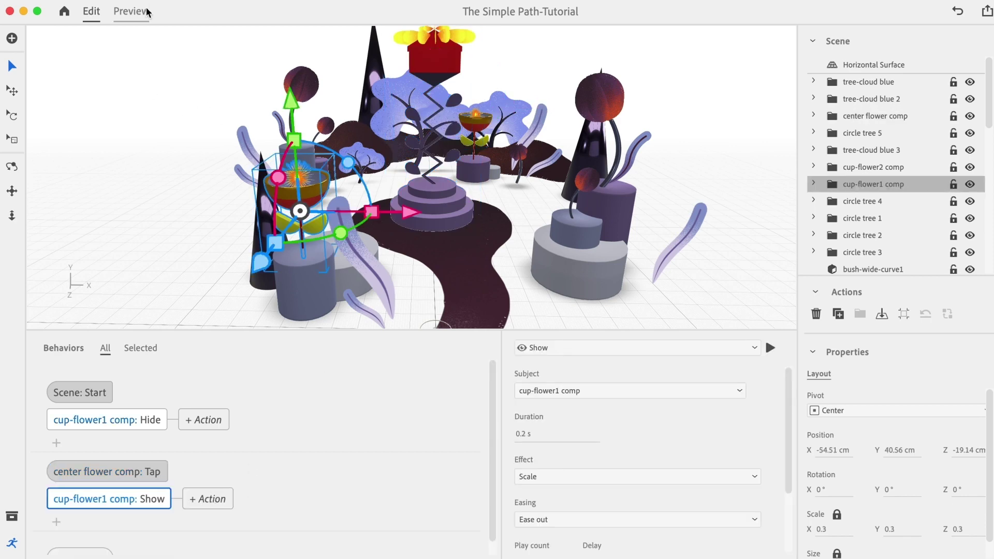
- Preview the scene, tap the red box to test the trigger, and return to editing
left_click(130, 11)
left_click(545, 85)
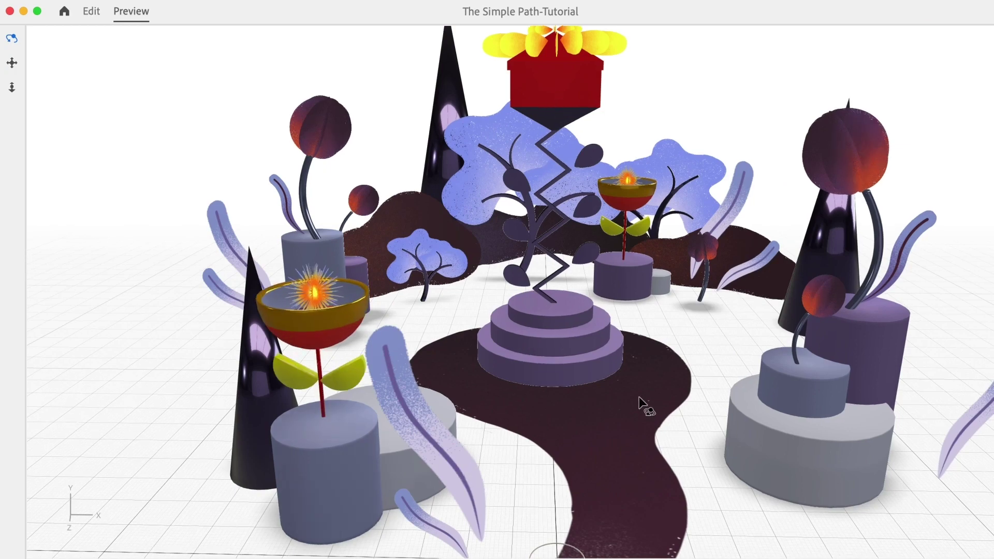
left_click(91, 11)
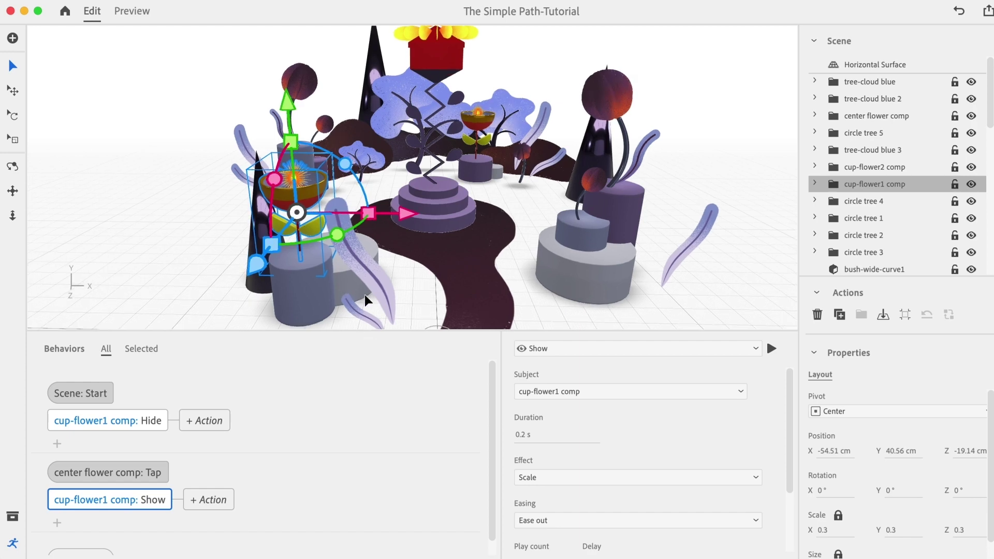
scroll(316, 461, "down", 1)
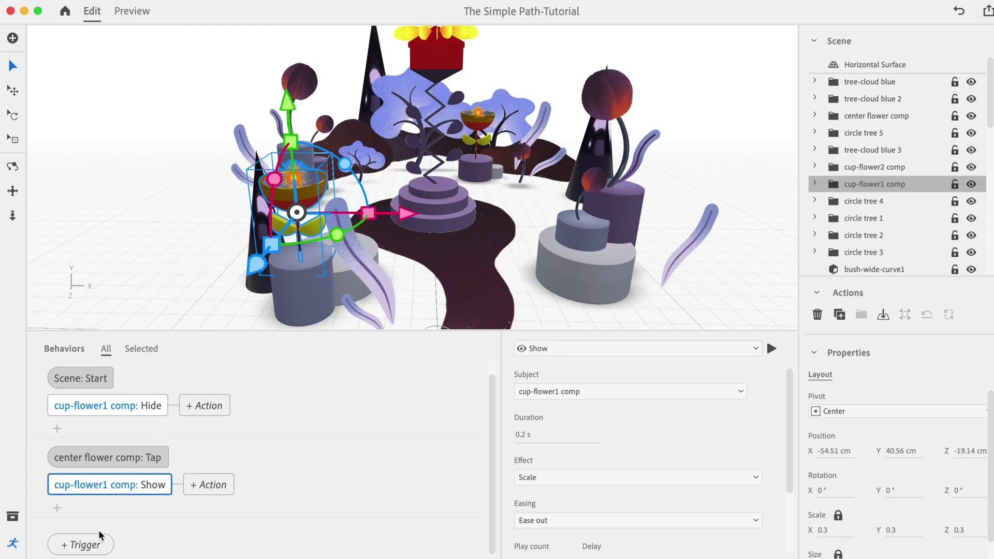
- Add a Proximity Enter trigger at 100 cm on cup-flower1 comp with a Spin action
left_click(82, 546)
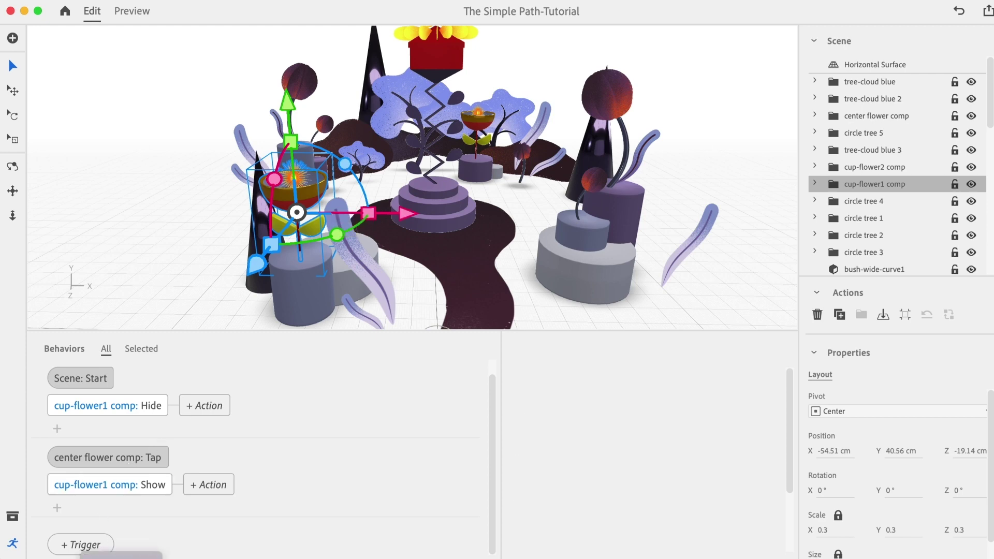
left_click(120, 553)
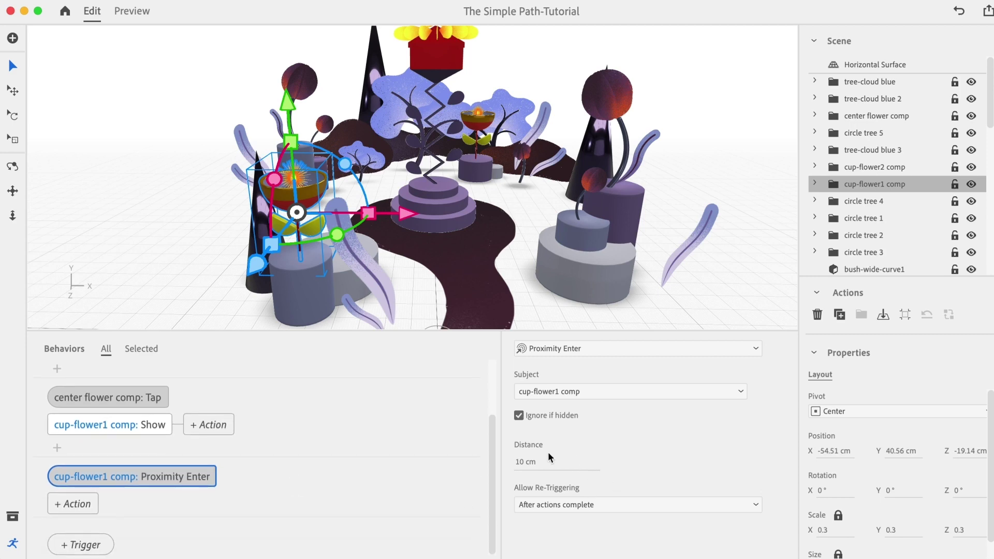
left_click(529, 463)
key("Return")
left_click(78, 504)
scroll(124, 544, "down", 3)
left_click(124, 550)
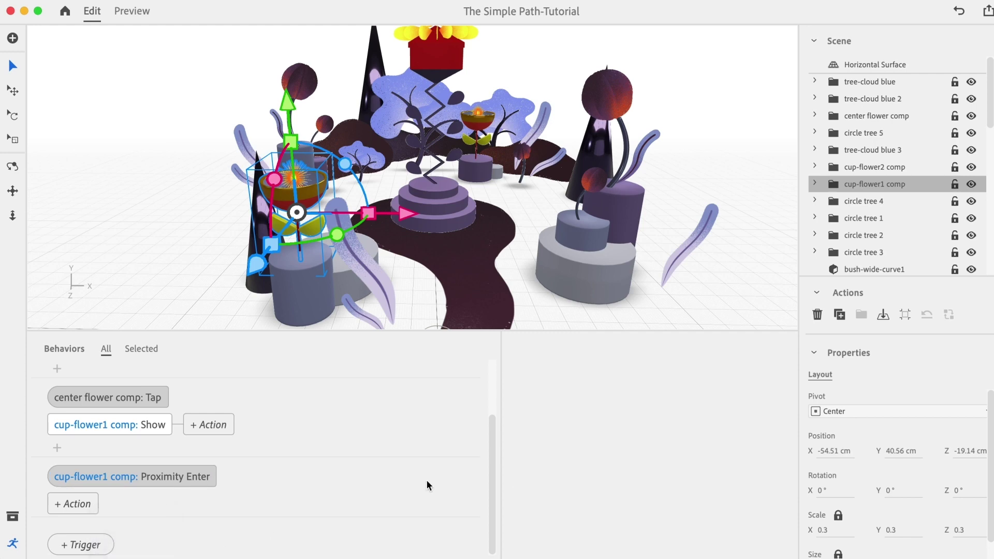
- Set the Spin action's subject to cup-bloom1
left_click(561, 391)
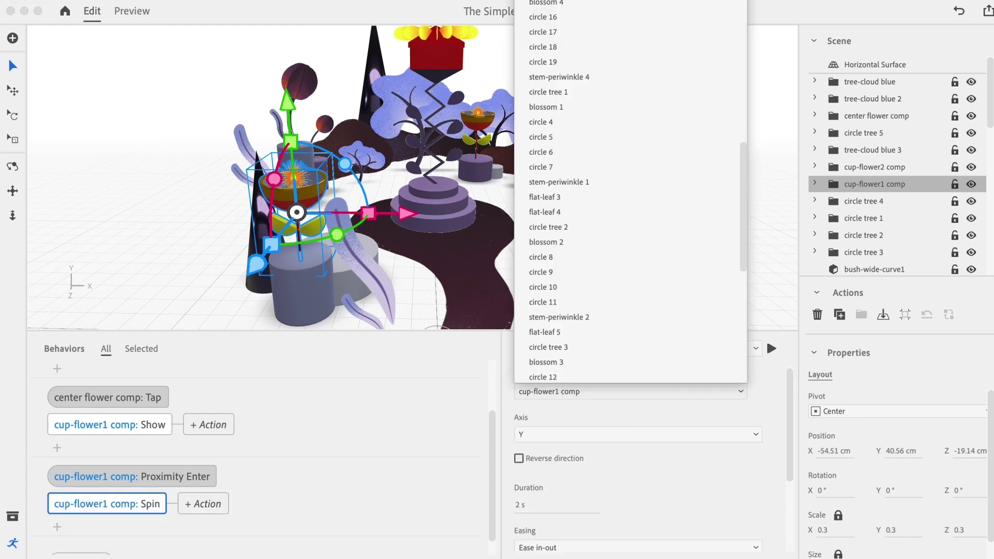
left_click(552, 2)
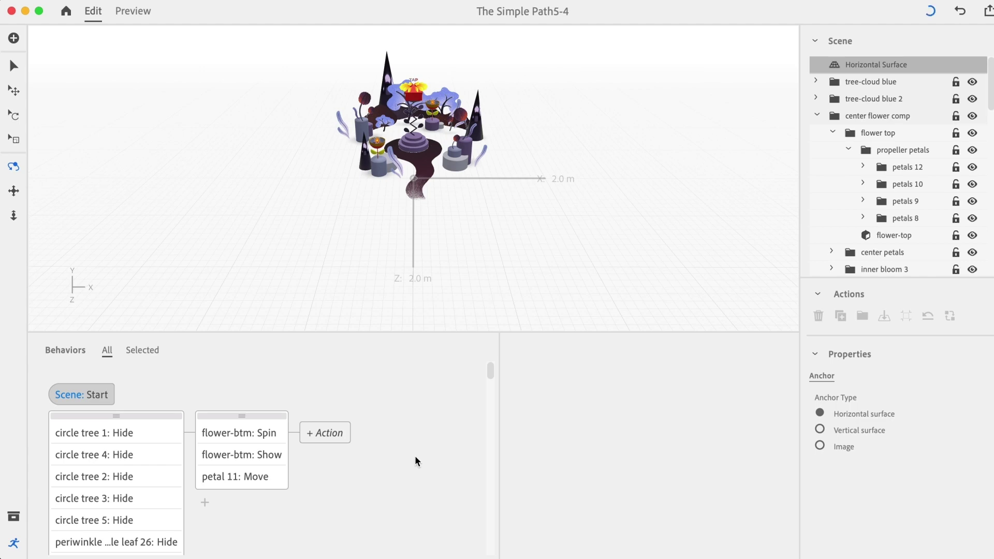
scroll(416, 462, "down", 2)
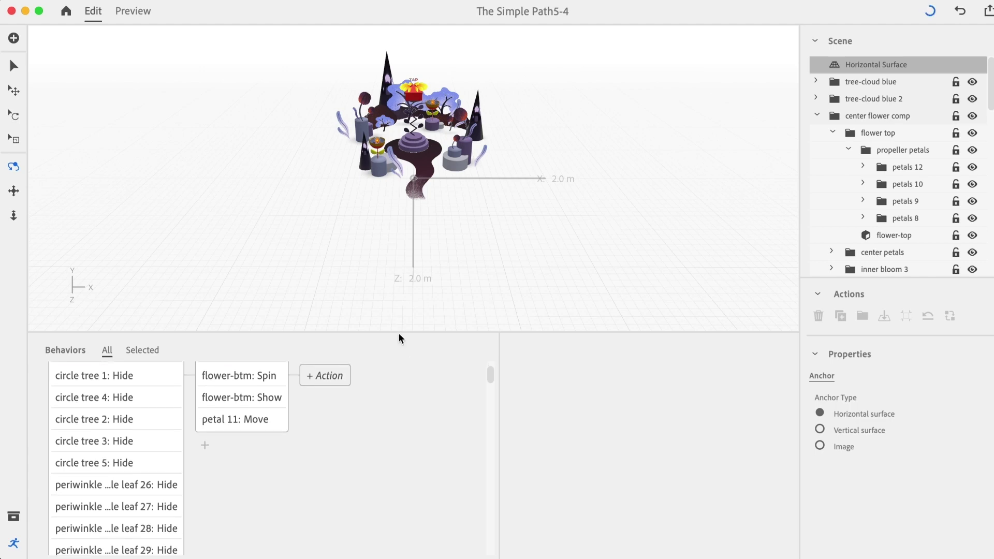
- Drag the viewport divider up to enlarge the Behaviors panel
left_click_drag(400, 333, 395, 144)
scroll(262, 320, "up", 2)
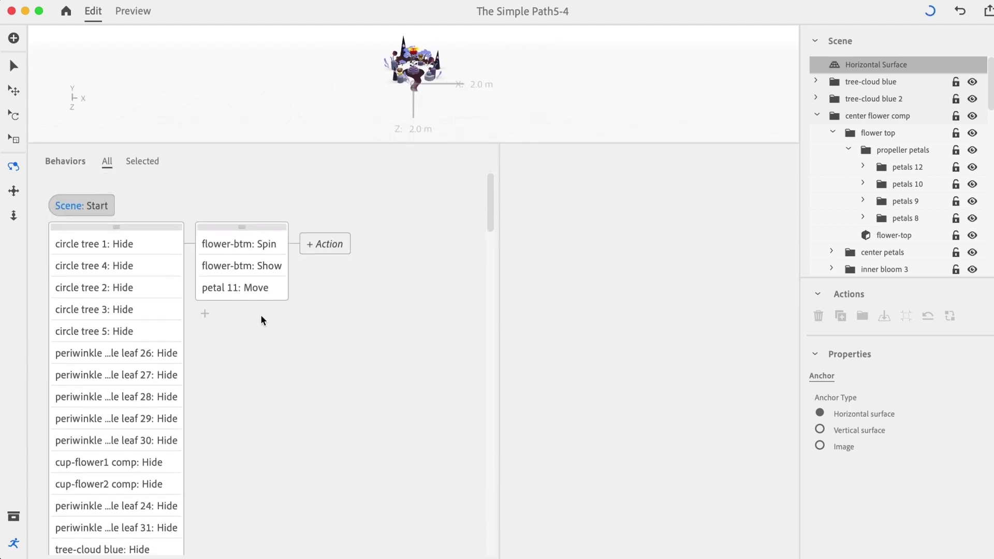